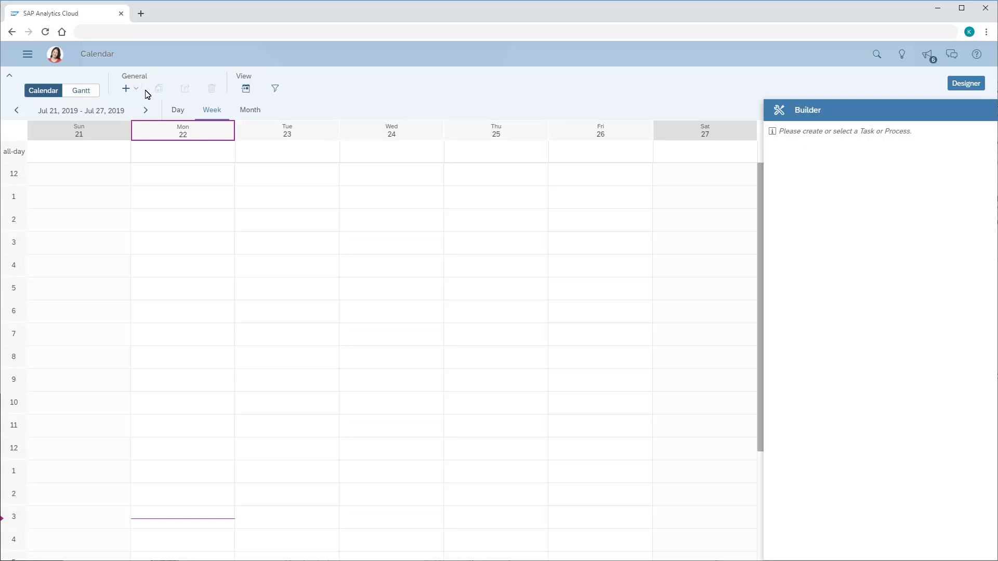
- Open the General add menu in the calendar to show task and process types
{"action": "left_click", "coordinate": [136, 92]}
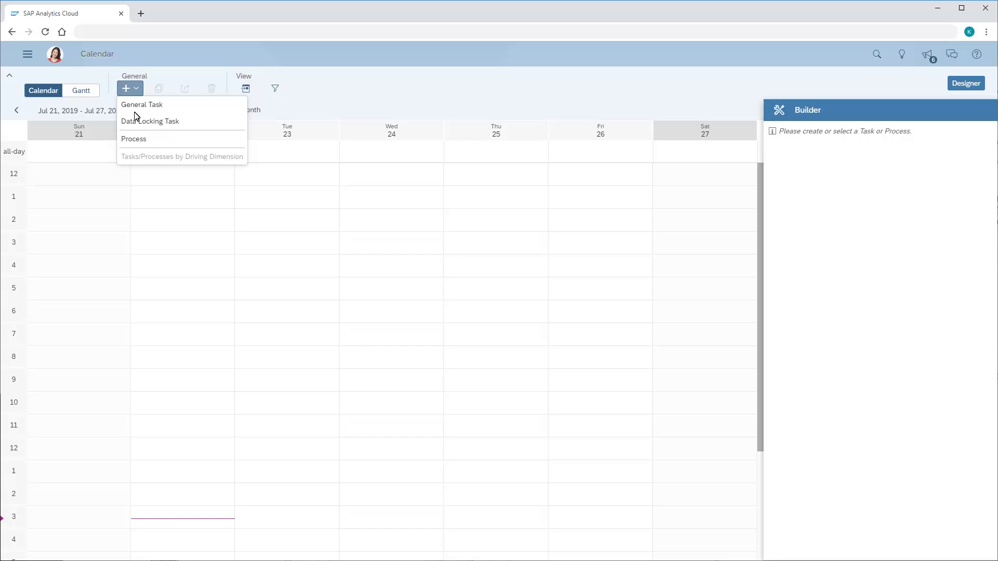
- Create process 'Update Q3 forecast' assigned to yourself, due Jul 26, 2019 at 17:00
{"action": "left_click", "coordinate": [134, 138]}
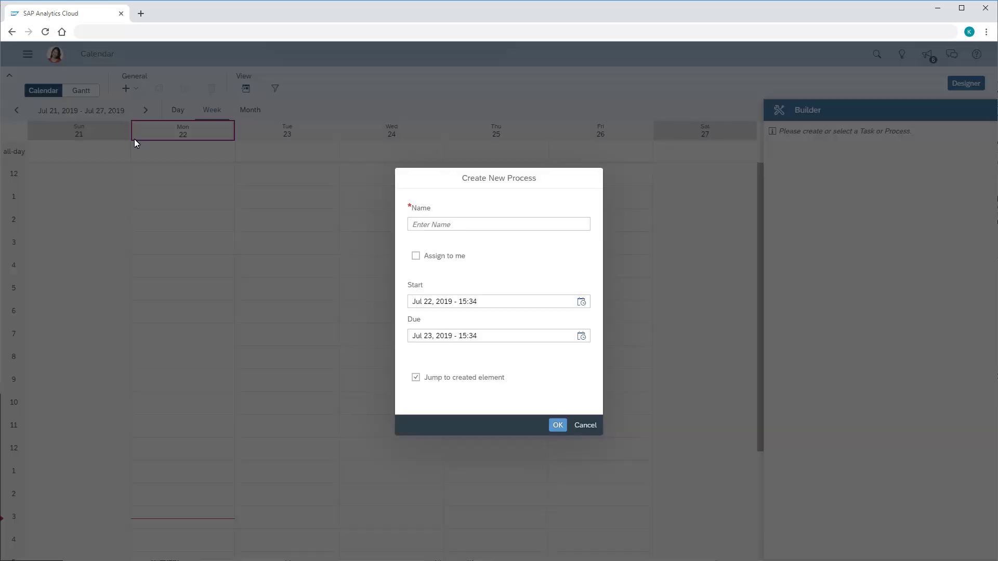
{"action": "left_click", "coordinate": [414, 227]}
{"action": "type", "text": "Update Q3 forecast"}
{"action": "left_click", "coordinate": [415, 255]}
{"action": "left_click", "coordinate": [581, 335]}
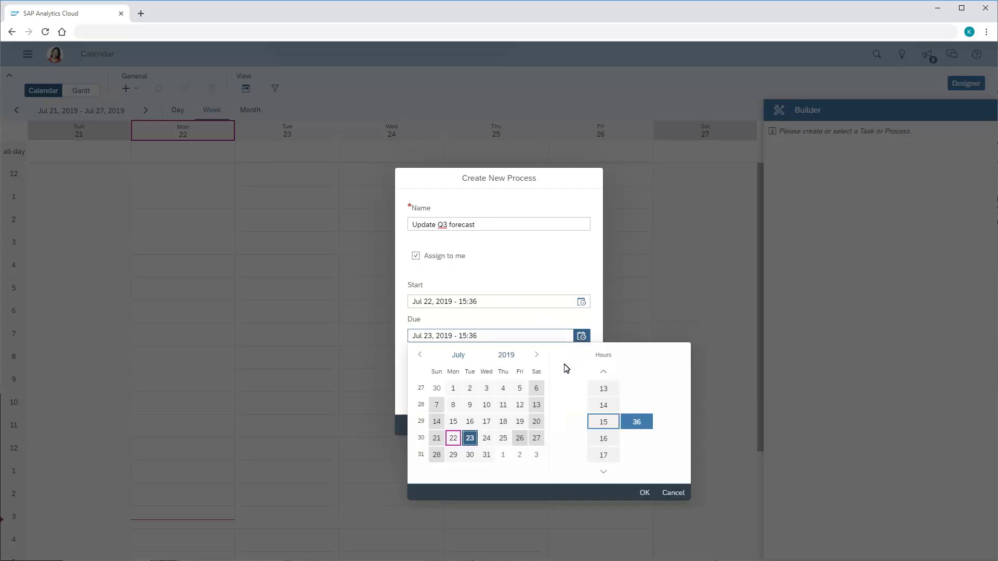
{"action": "left_click", "coordinate": [520, 438]}
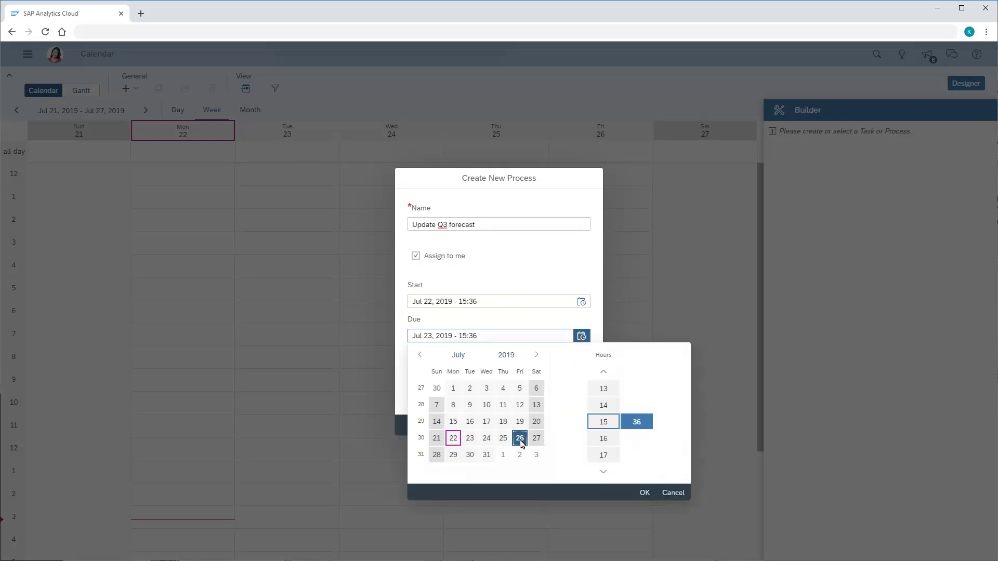
{"action": "left_click", "coordinate": [604, 456]}
{"action": "left_click", "coordinate": [638, 421]}
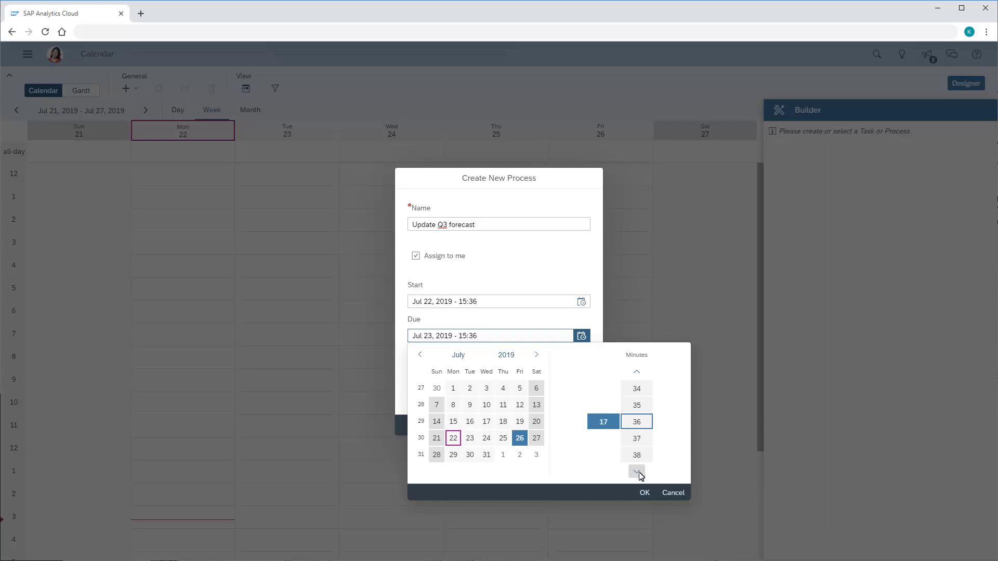
{"action": "left_click", "coordinate": [644, 492]}
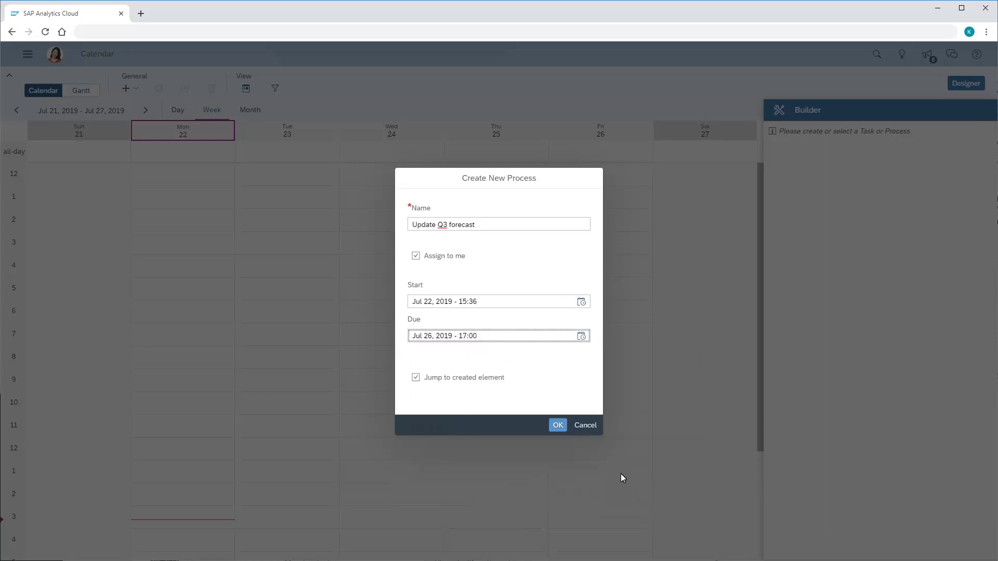
{"action": "left_click", "coordinate": [557, 424]}
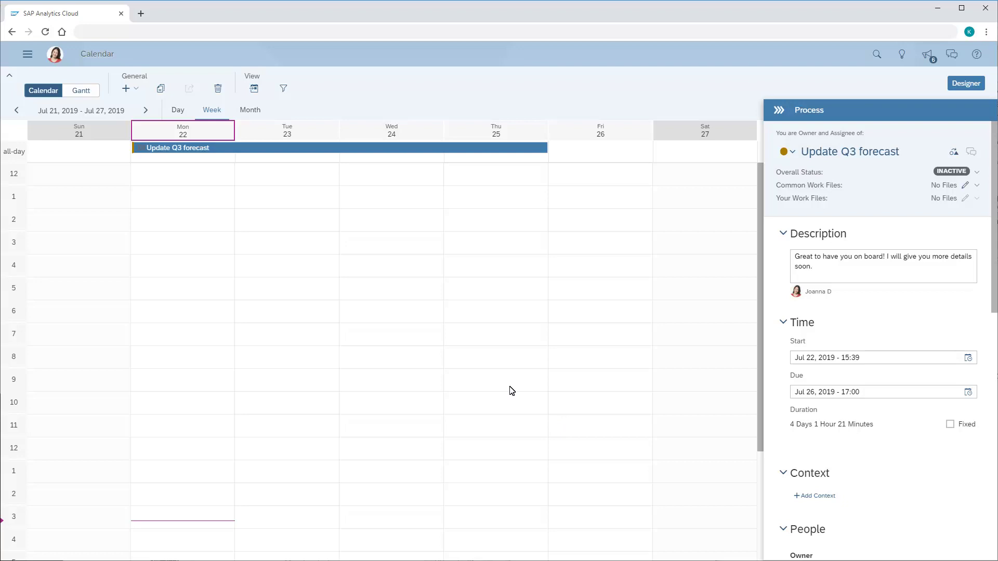
- Generate tasks by driving dimension Region from the AmericanAthleticsPlanning model
{"action": "left_click", "coordinate": [136, 89]}
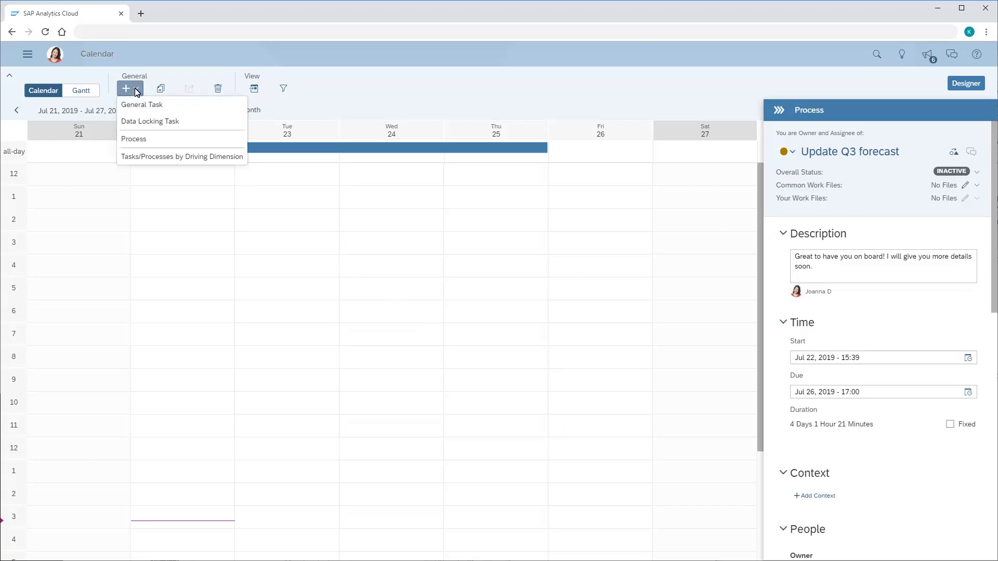
{"action": "left_click", "coordinate": [167, 156]}
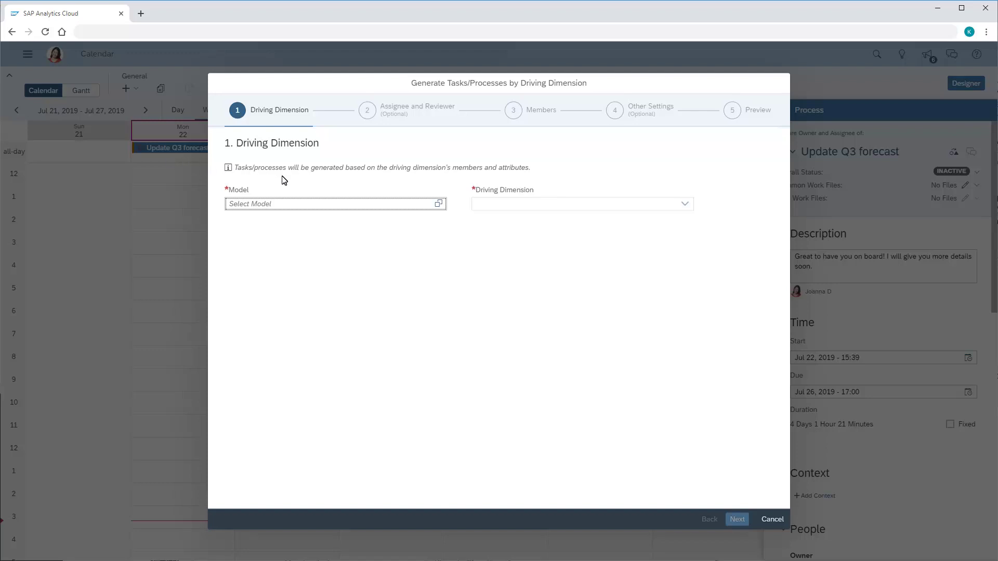
{"action": "left_click", "coordinate": [439, 205]}
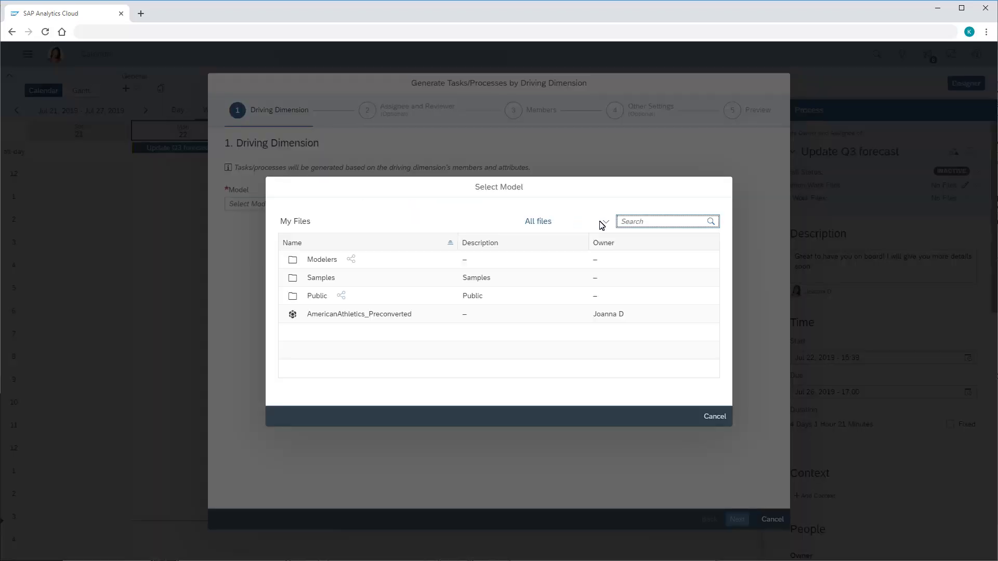
{"action": "left_click", "coordinate": [626, 224]}
{"action": "type", "text": "Am"}
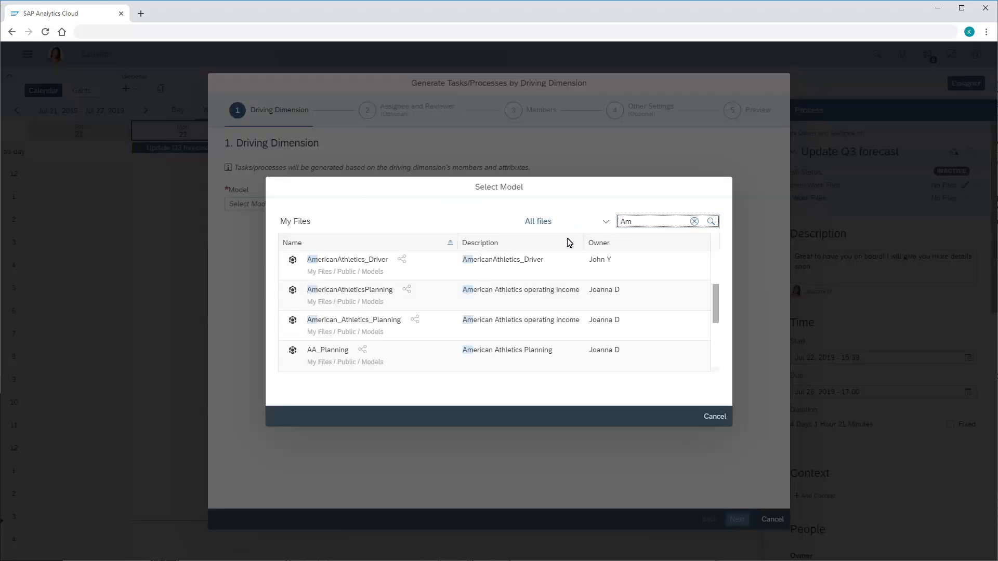
{"action": "left_click", "coordinate": [341, 295]}
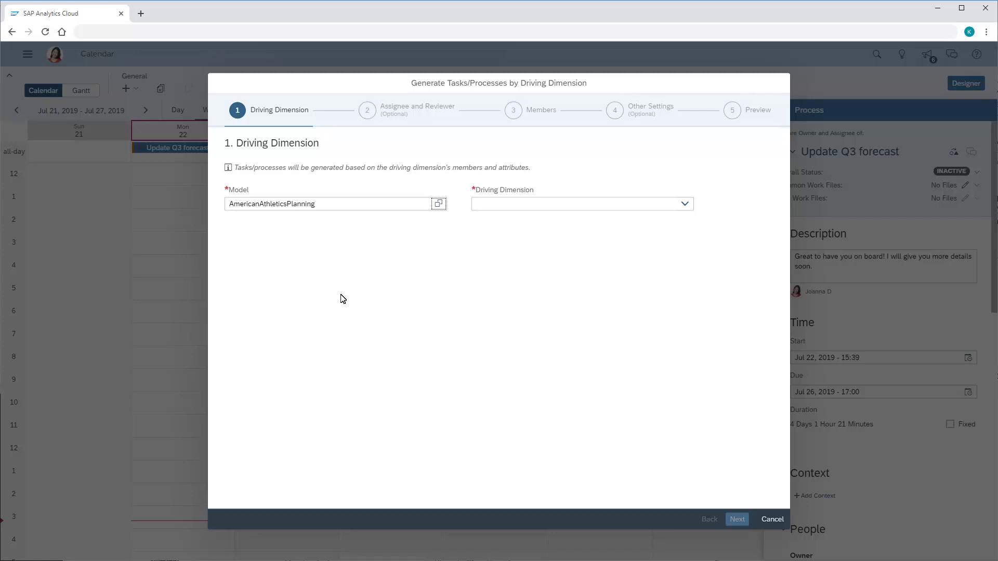
{"action": "left_click", "coordinate": [684, 205]}
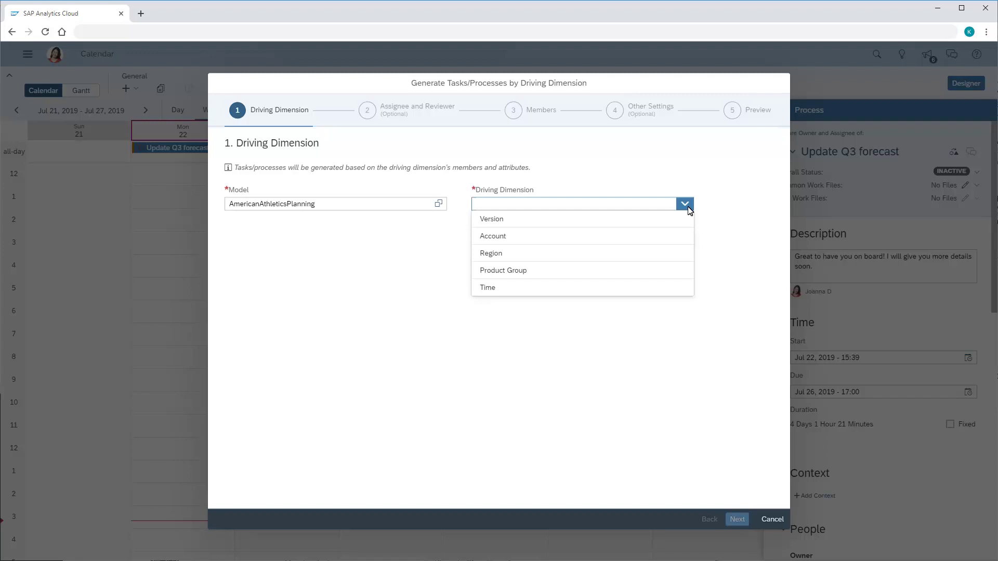
{"action": "left_click", "coordinate": [503, 254]}
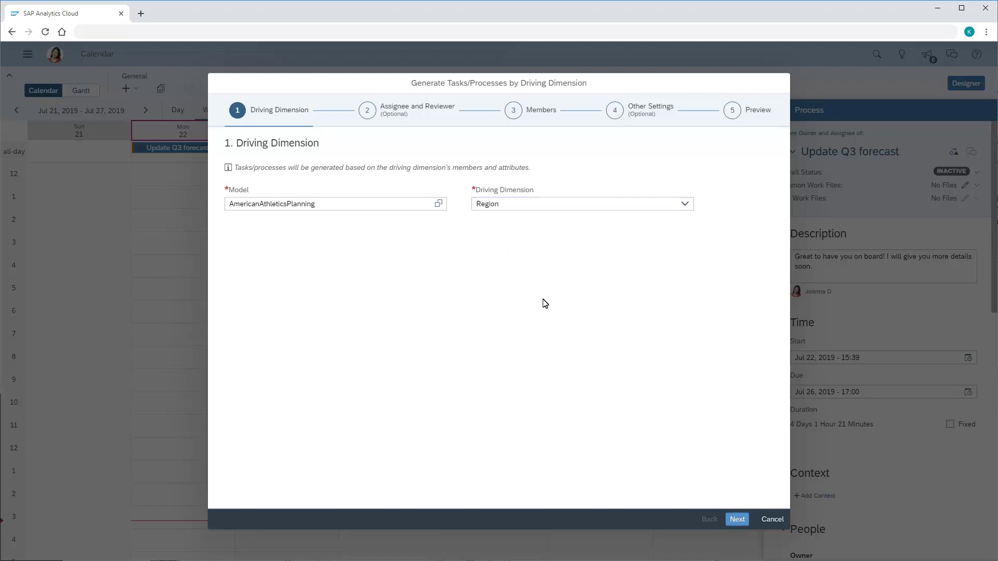
{"action": "left_click", "coordinate": [737, 519]}
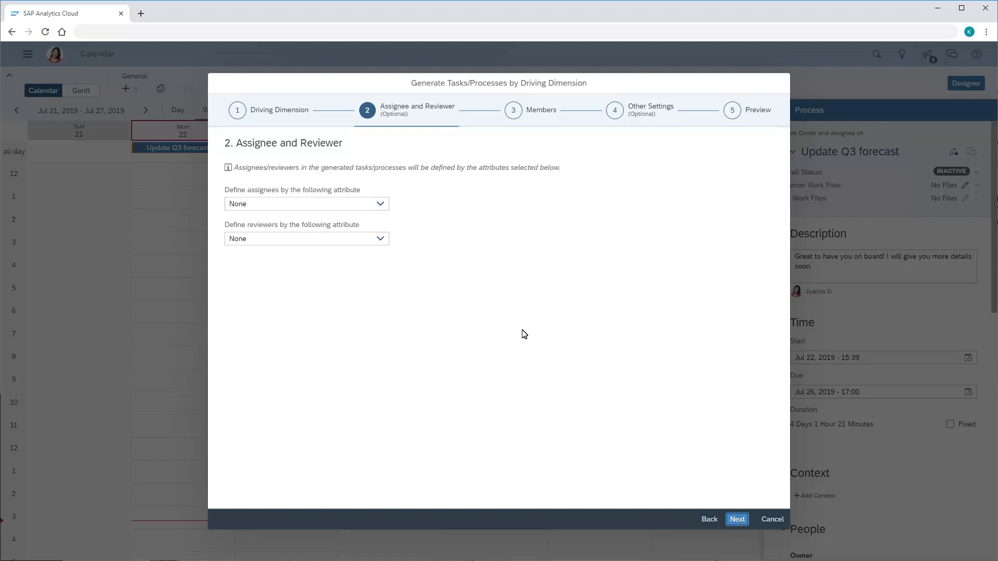
- Define task assignees by the Person Responsible attribute
{"action": "left_click", "coordinate": [380, 205]}
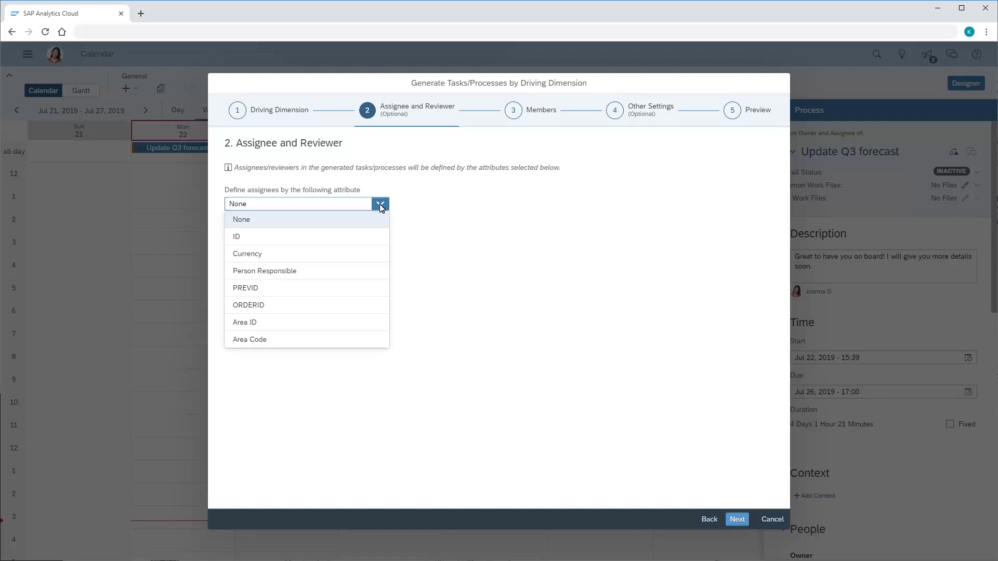
{"action": "left_click", "coordinate": [268, 273]}
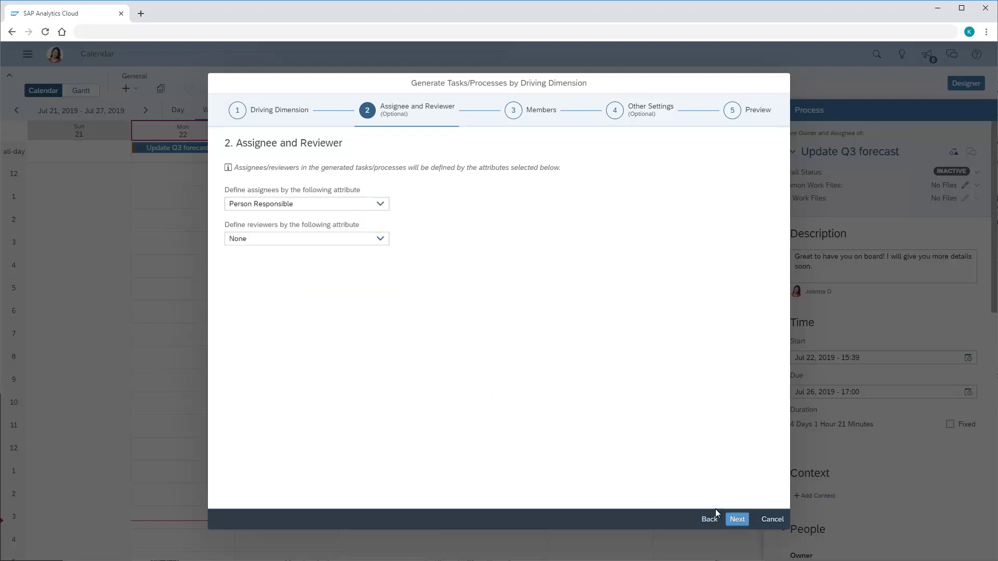
{"action": "left_click", "coordinate": [737, 520]}
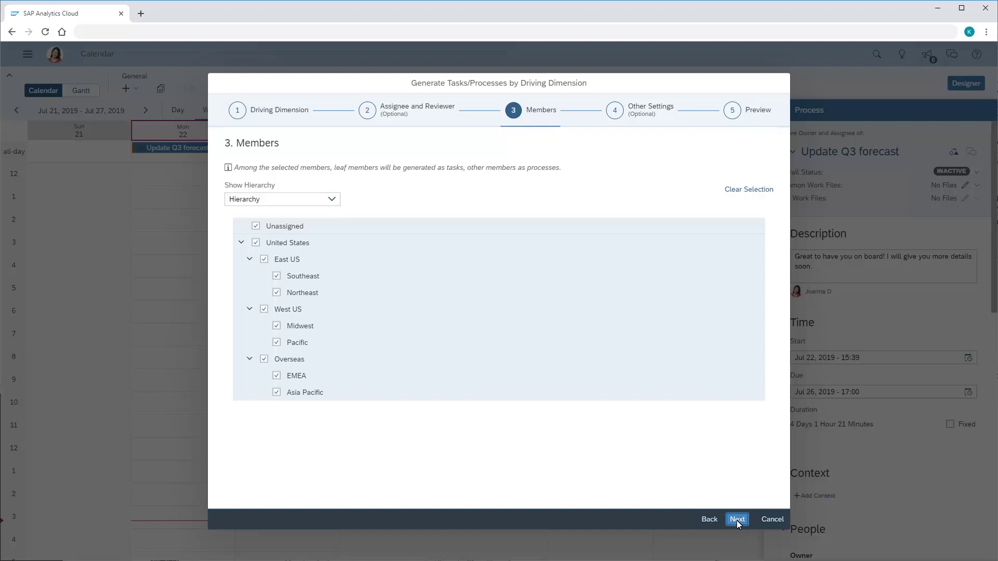
- Exclude Unassigned, United States, East US, West US and Overseas, leaving the six leaf regions
{"action": "left_click", "coordinate": [255, 227]}
{"action": "left_click", "coordinate": [256, 243]}
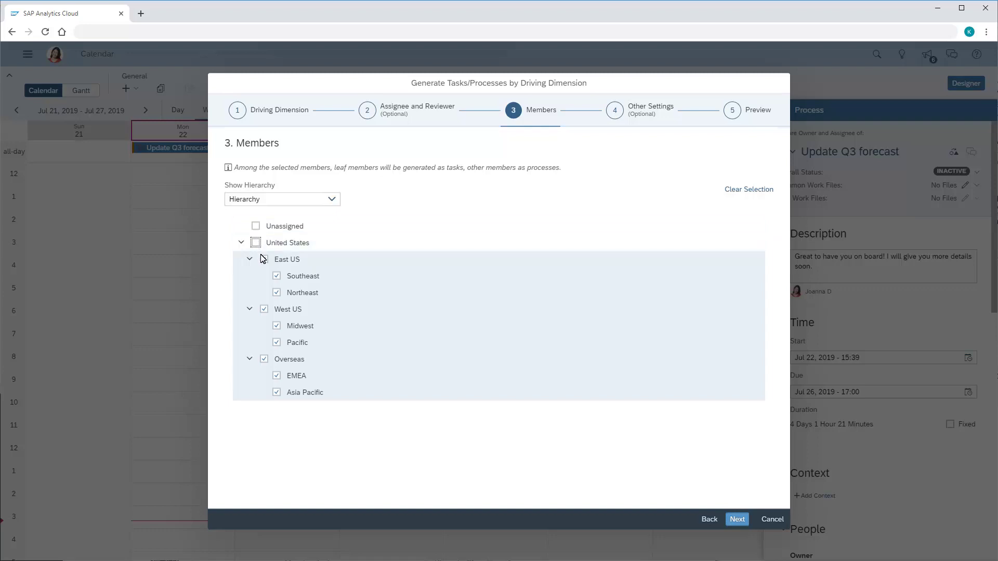
{"action": "left_click", "coordinate": [263, 259]}
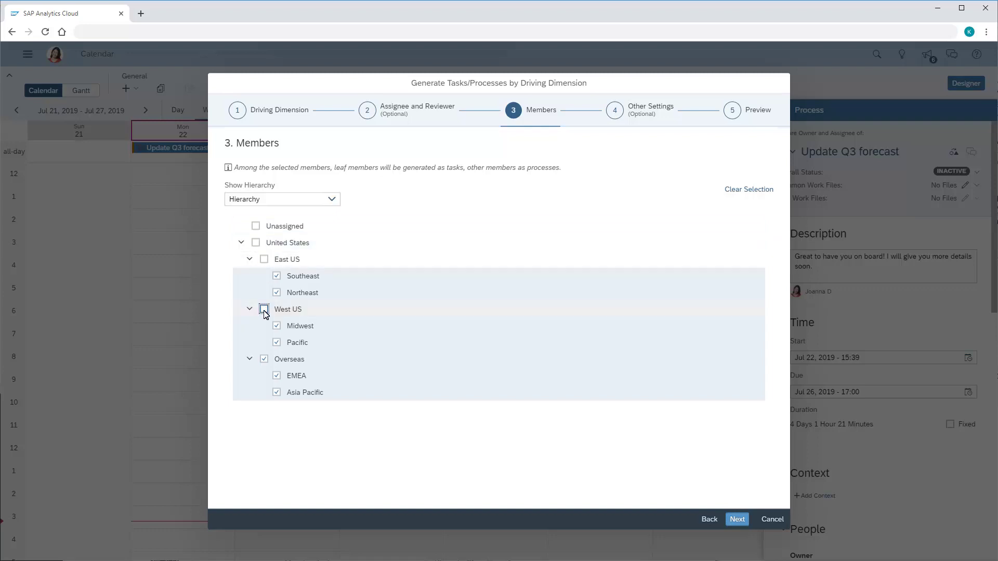
{"action": "left_click", "coordinate": [264, 358]}
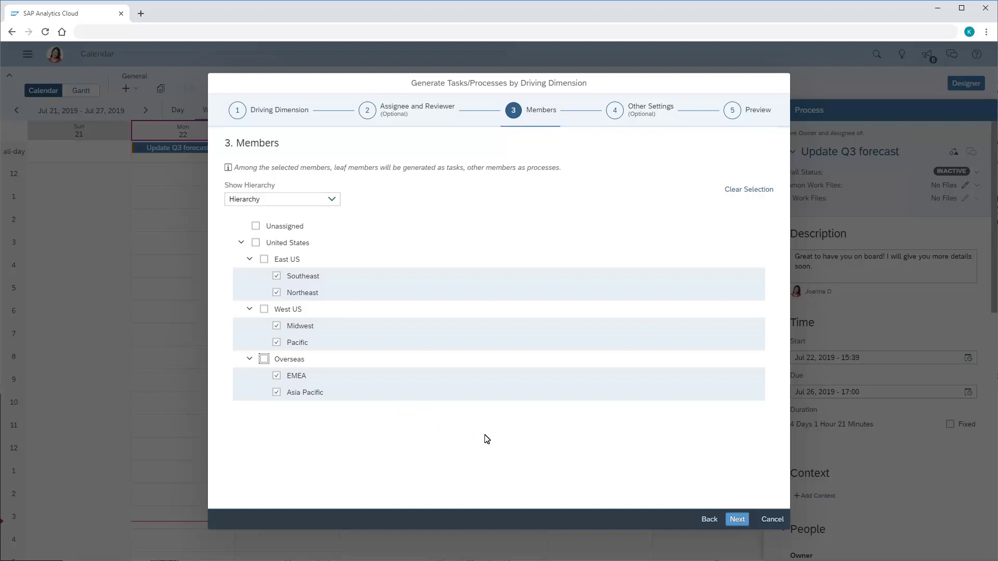
{"action": "left_click", "coordinate": [737, 520]}
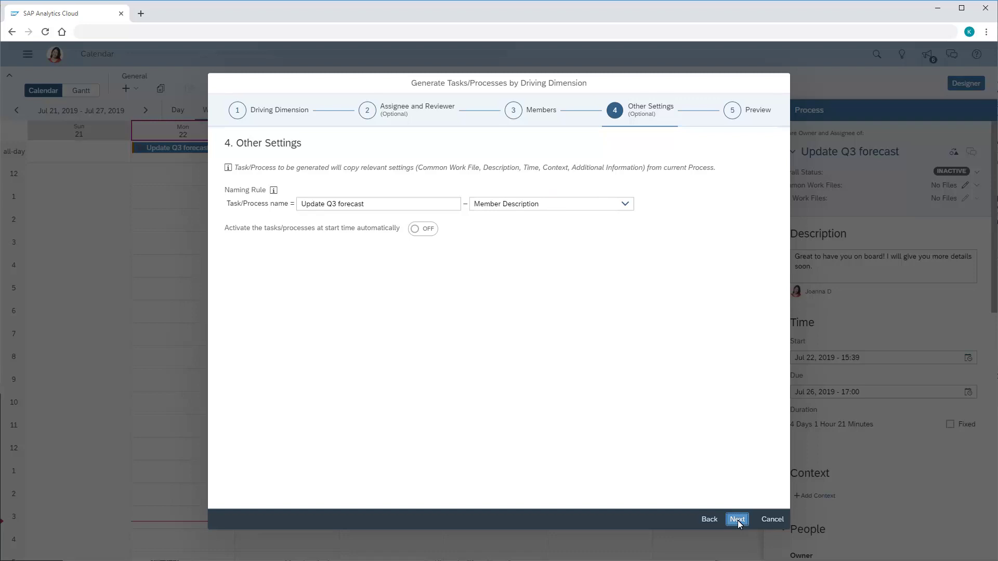
- Turn on automatic activation of the tasks at their start time
{"action": "left_click", "coordinate": [428, 232]}
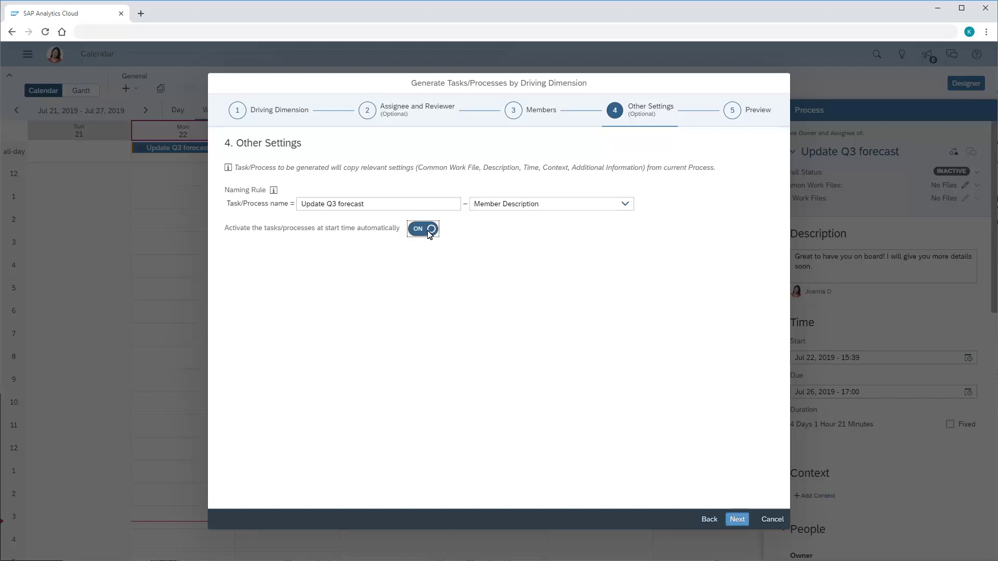
{"action": "left_click", "coordinate": [736, 519]}
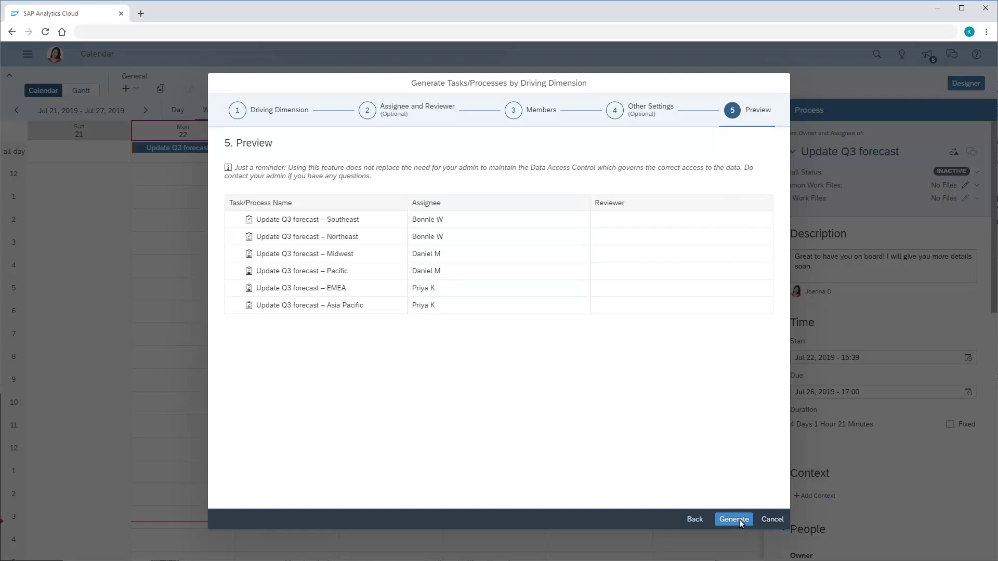
- Generate the six regional Update Q3 forecast tasks from the preview
{"action": "left_click", "coordinate": [739, 519]}
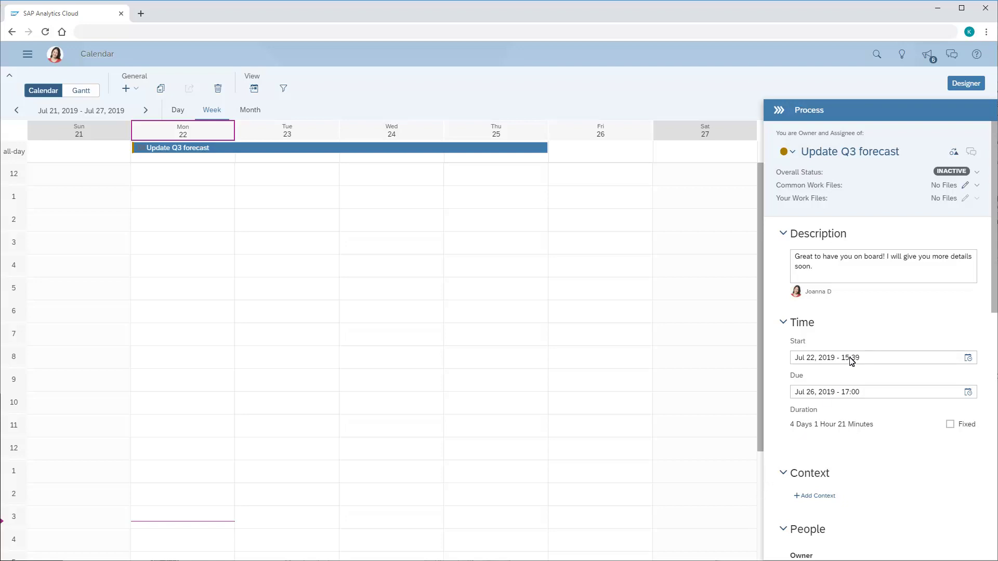
- Set the Update Q3 forecast process status to Activate & Notify and confirm the notification
{"action": "left_click", "coordinate": [977, 173]}
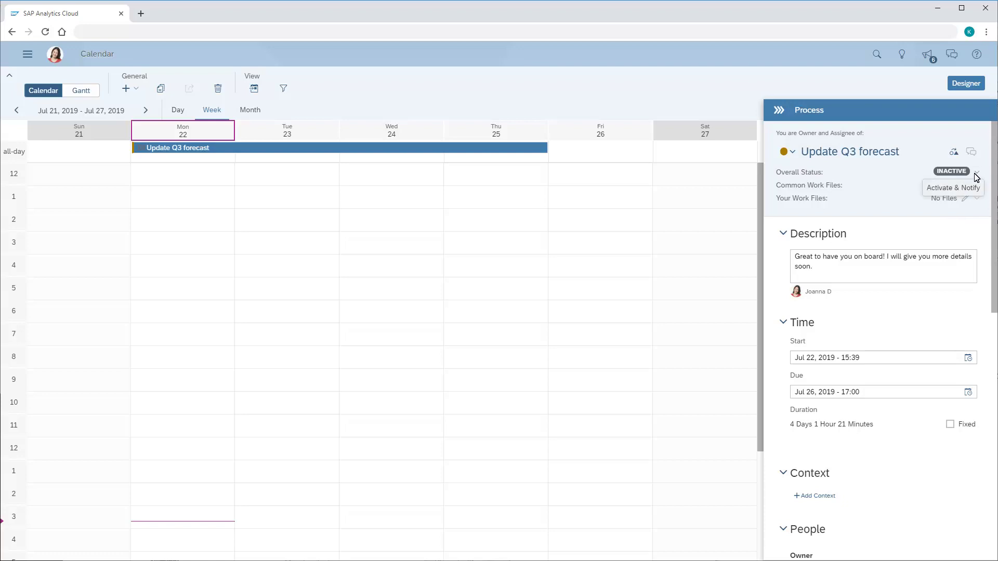
{"action": "left_click", "coordinate": [951, 190]}
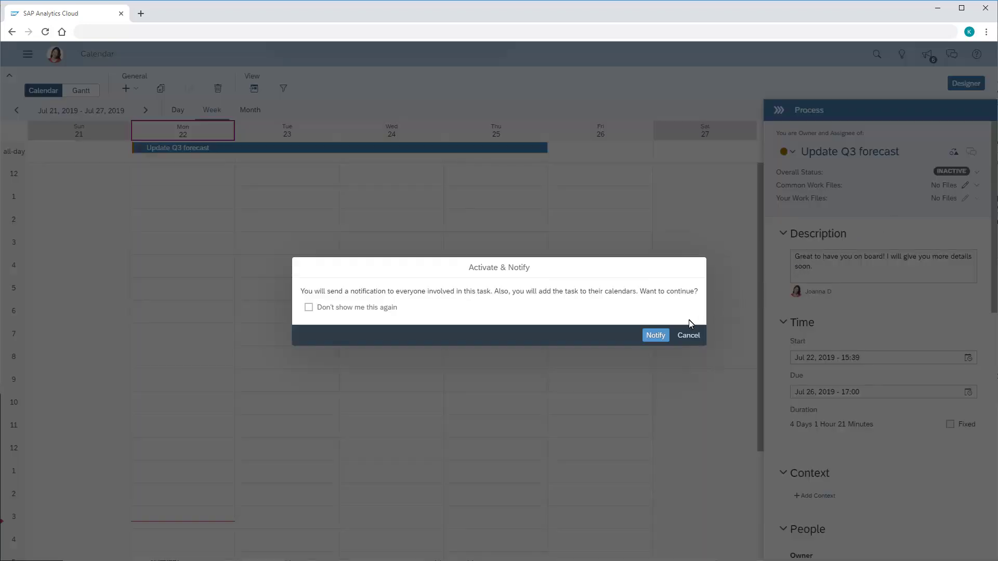
{"action": "left_click", "coordinate": [655, 335]}
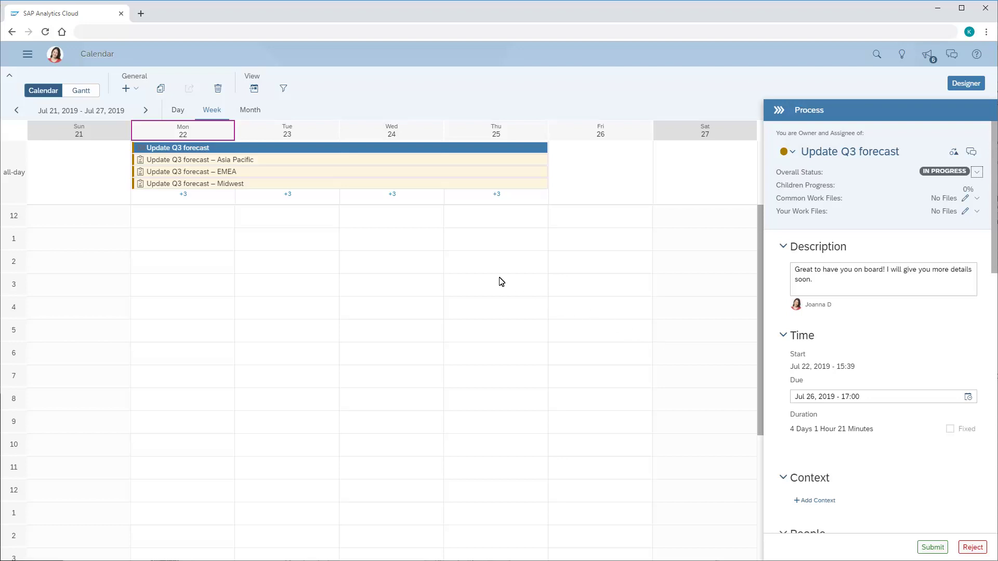
- Review the Asia Pacific task's details down to its People section
{"action": "left_click", "coordinate": [186, 162]}
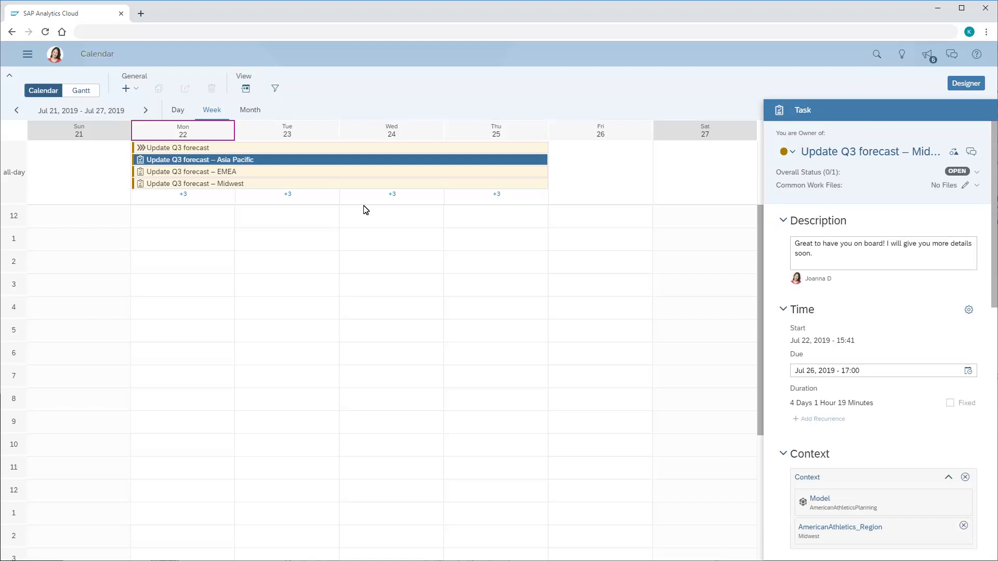
{"action": "scroll", "coordinate": [992, 374], "scroll_direction": "down", "scroll_amount": 7}
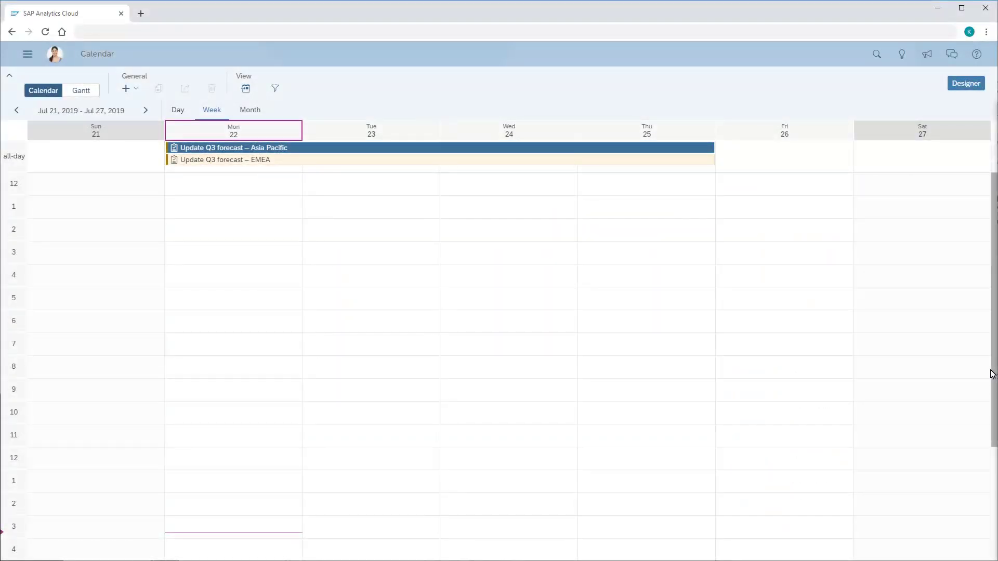
- Submit the Update Q3 forecast – Asia Pacific task and confirm setting it to done
{"action": "left_click", "coordinate": [253, 149]}
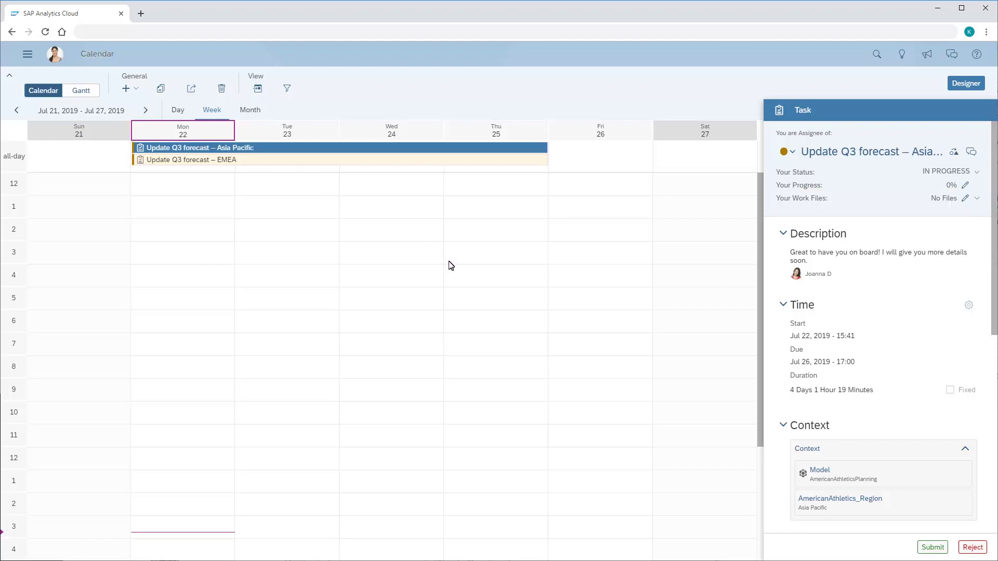
{"action": "left_click", "coordinate": [932, 548]}
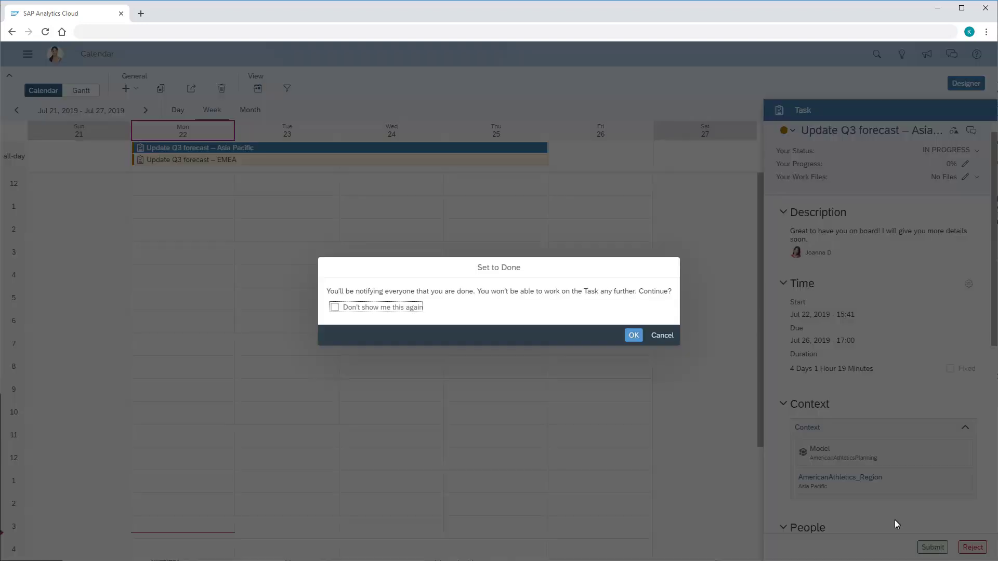
{"action": "left_click", "coordinate": [633, 335]}
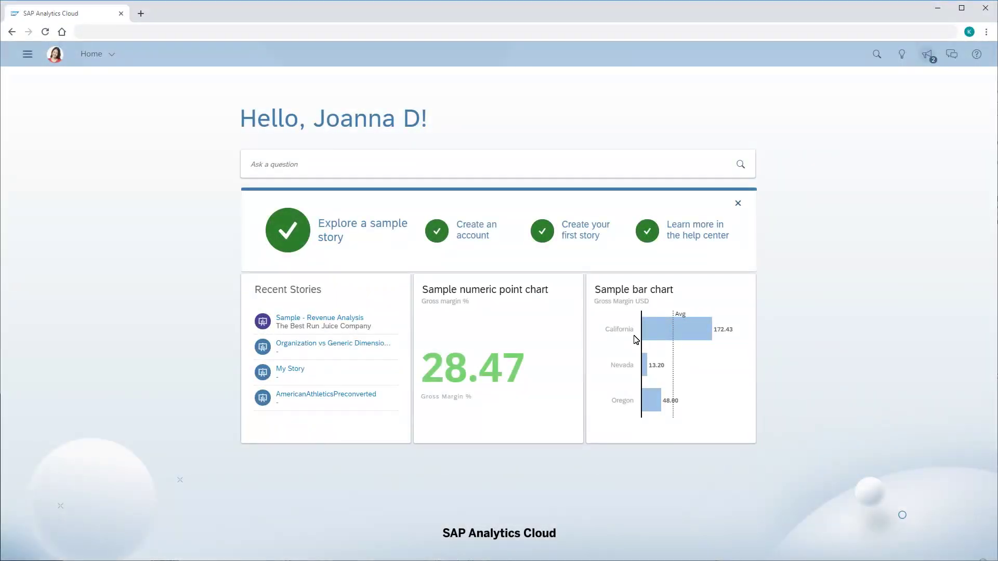
- Open the Asia Pacific task from its 'Hurrah! Your Task…' notification to see it Accomplished (1/1)
{"action": "left_click", "coordinate": [928, 55]}
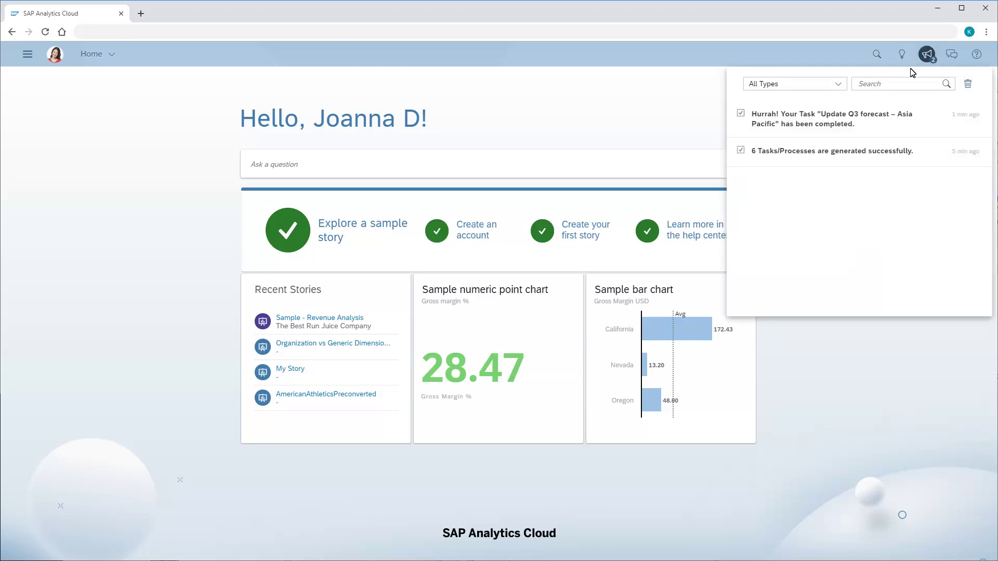
{"action": "left_click", "coordinate": [838, 122]}
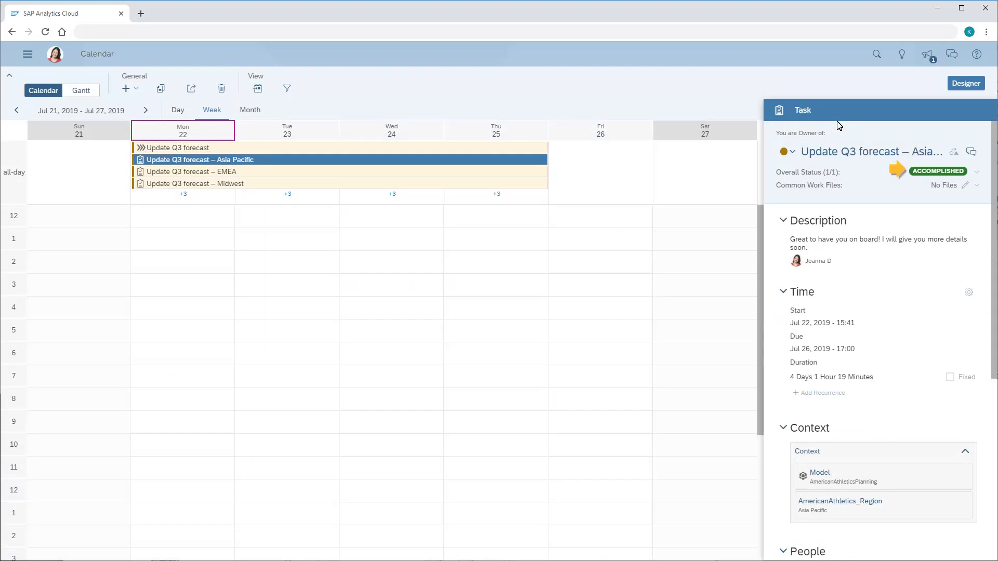